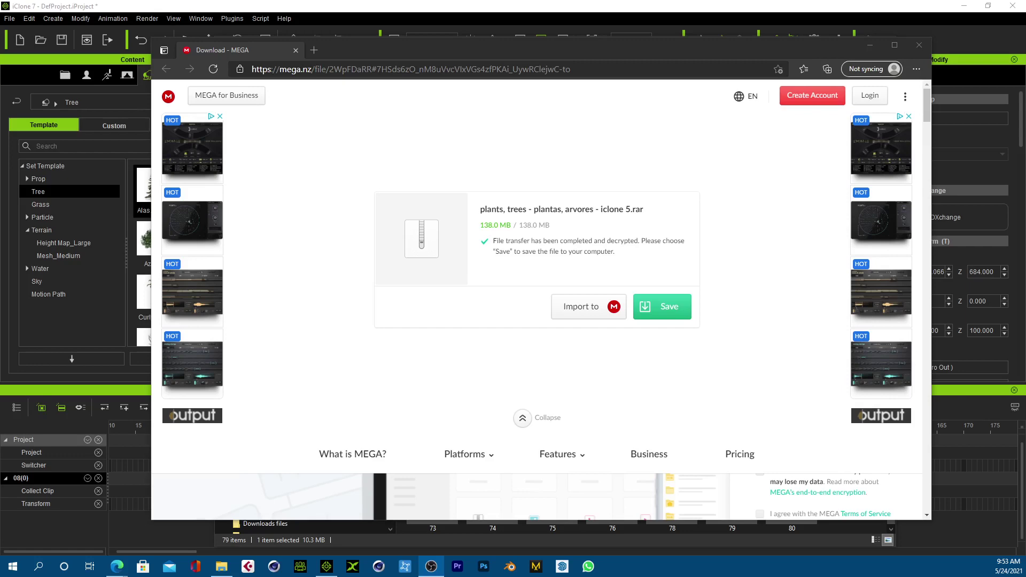
# - Switch to File Explorer and examine the enlarged thumbnails of the prop files in the "plants, trees - plantas, arvores - iclone 5" folder
pyautogui.hotkey('alt', 'Tab')
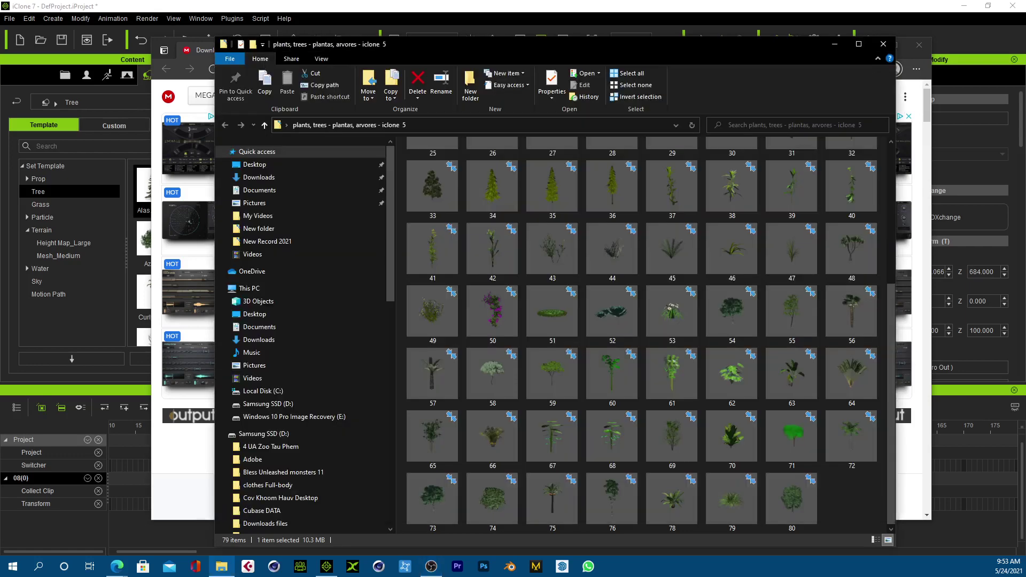
pyautogui.click(859, 45)
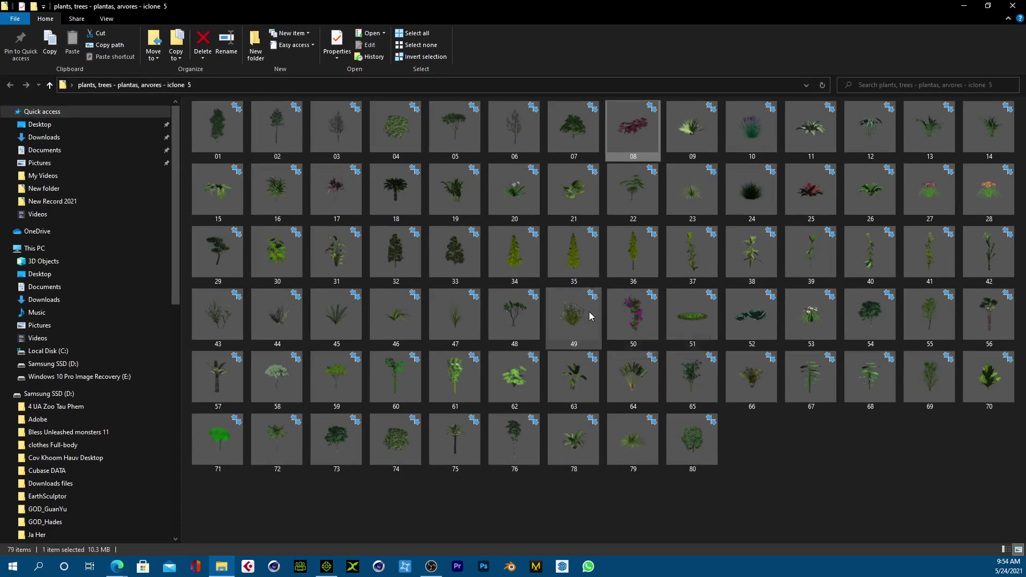
pyautogui.keyDown('ctrl'); pyautogui.scroll(1, 590, 316); pyautogui.keyUp('ctrl')
pyautogui.keyDown('ctrl'); pyautogui.scroll(2, 590, 315); pyautogui.keyUp('ctrl')
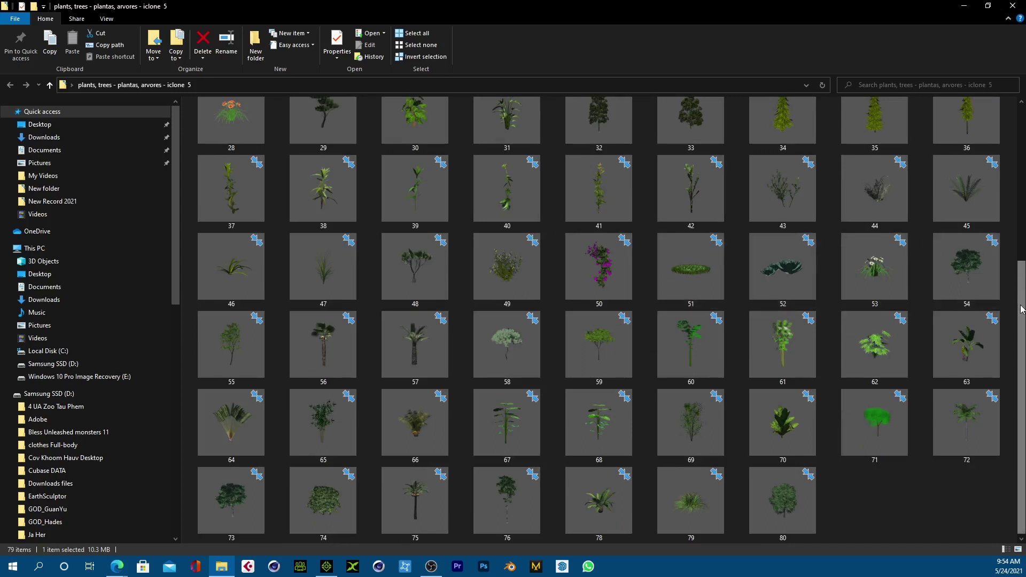
pyautogui.moveTo(1020, 309); pyautogui.dragTo(1022, 131)
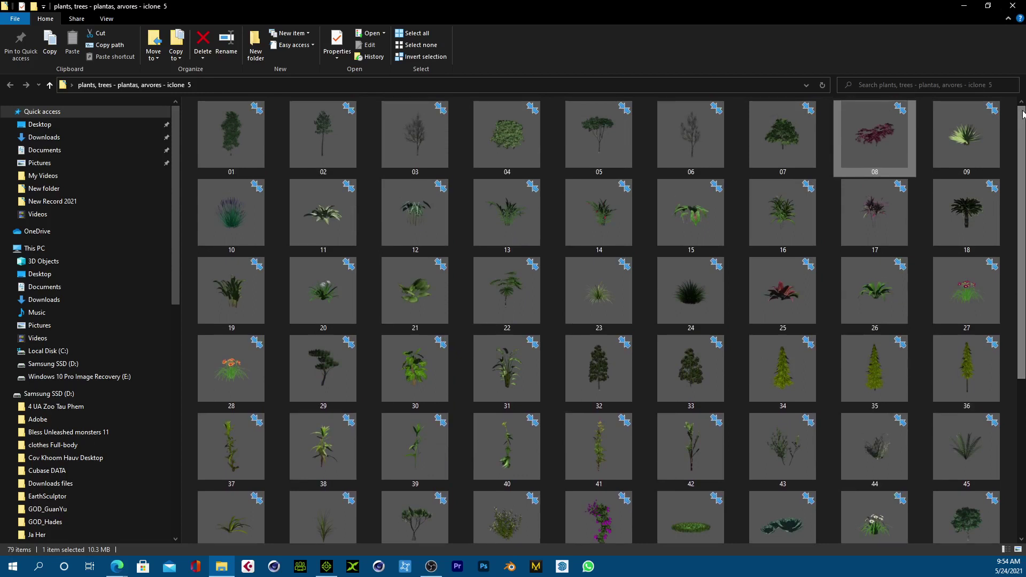
pyautogui.moveTo(1022, 122); pyautogui.dragTo(979, 297)
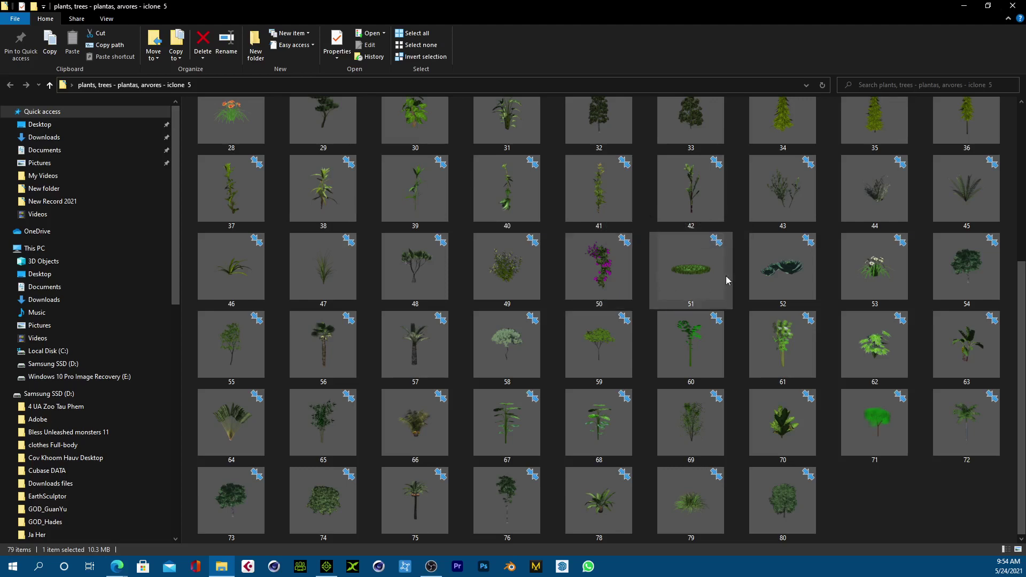
# - Switch to iClone and play back the project while examining the trees, flowers and path on the terrain from several angles
pyautogui.click(327, 566)
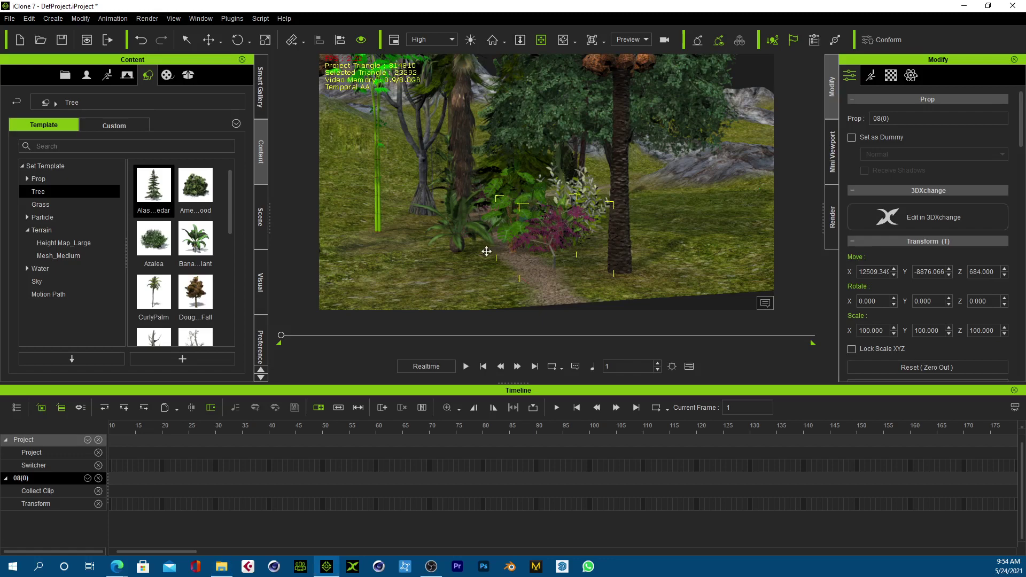
pyautogui.scroll(5, 486, 251)
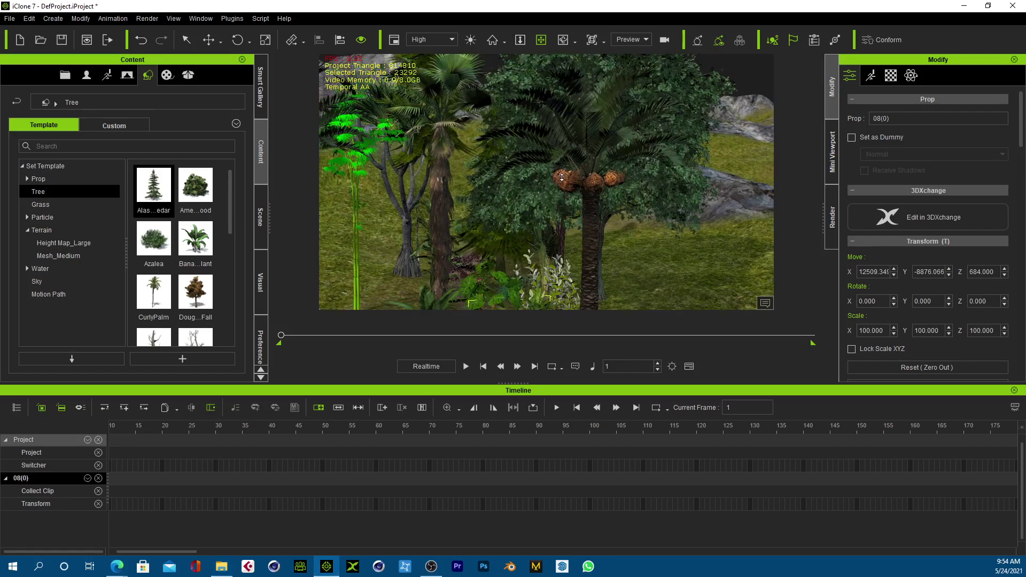
pyautogui.scroll(-3, 561, 177)
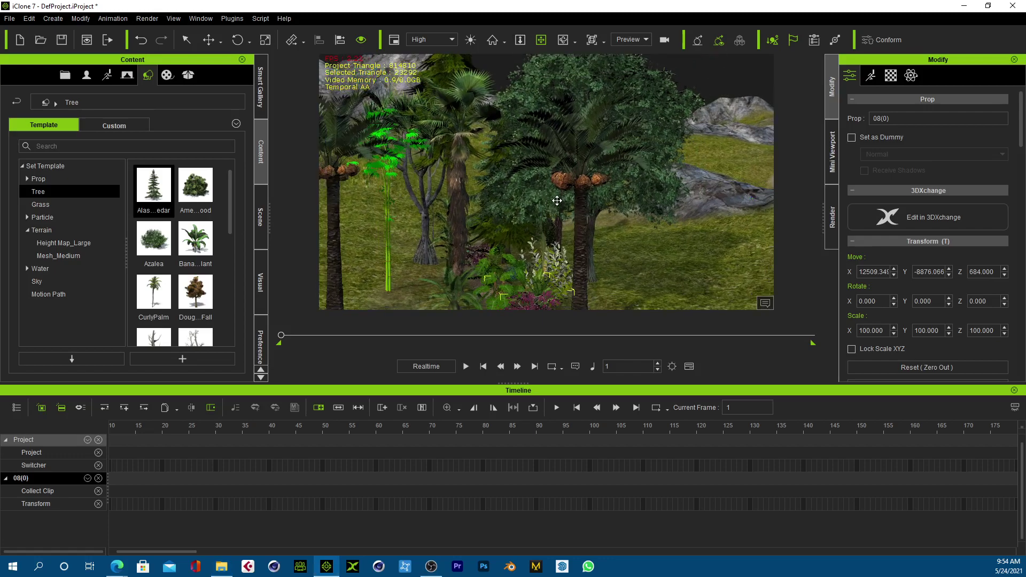
pyautogui.scroll(4, 561, 209)
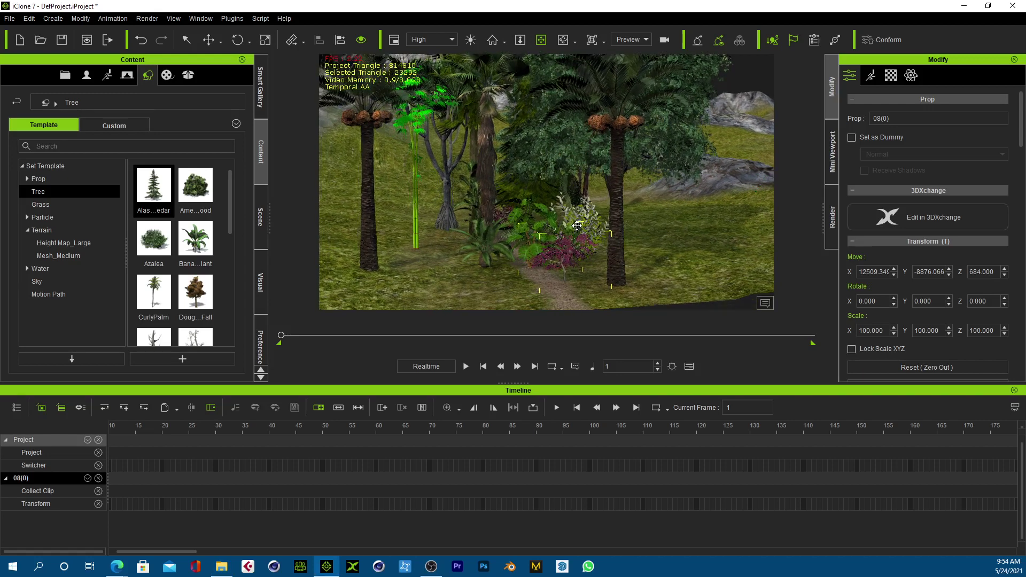
pyautogui.click(466, 366)
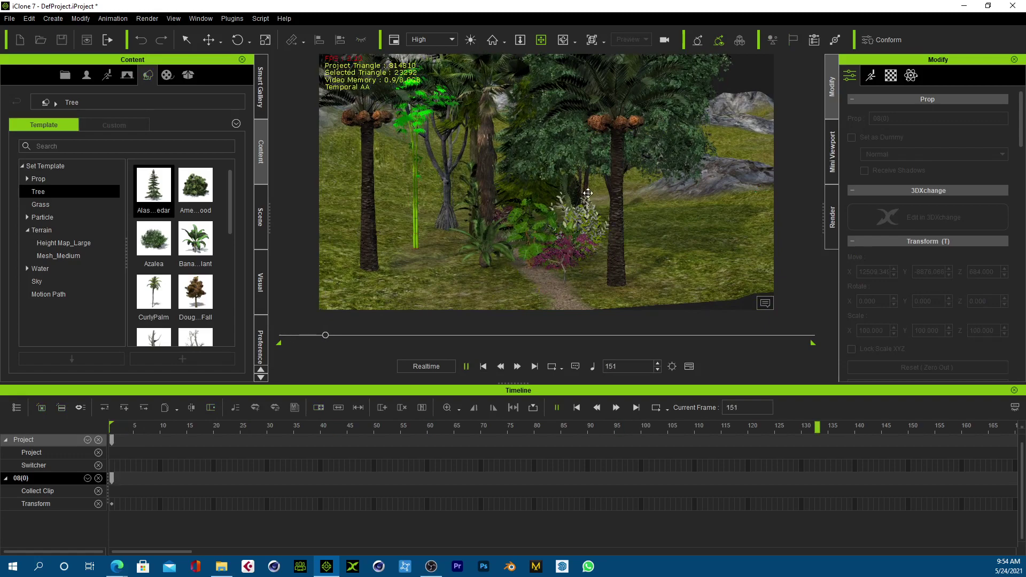
pyautogui.moveTo(587, 192); pyautogui.dragTo(430, 219, button='right')
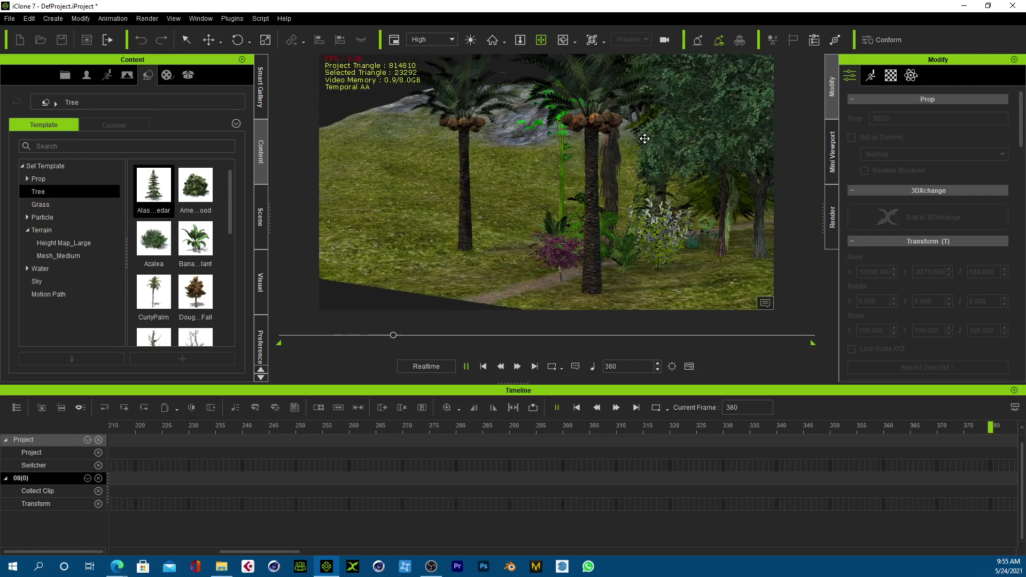
pyautogui.moveTo(534, 146); pyautogui.dragTo(492, 172, button='right')
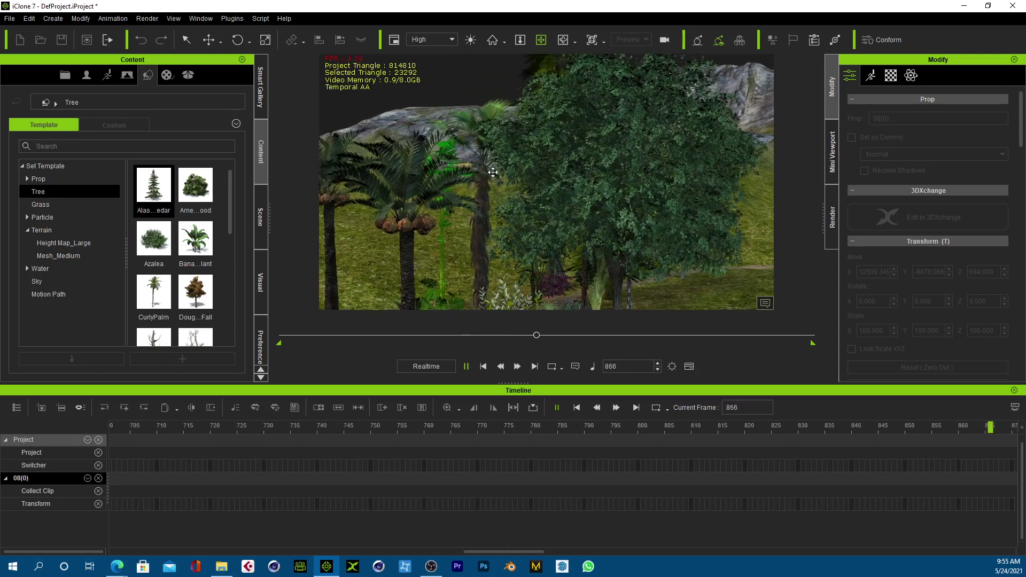
pyautogui.moveTo(577, 152); pyautogui.dragTo(589, 201, button='right')
pyautogui.scroll(3, 614, 185)
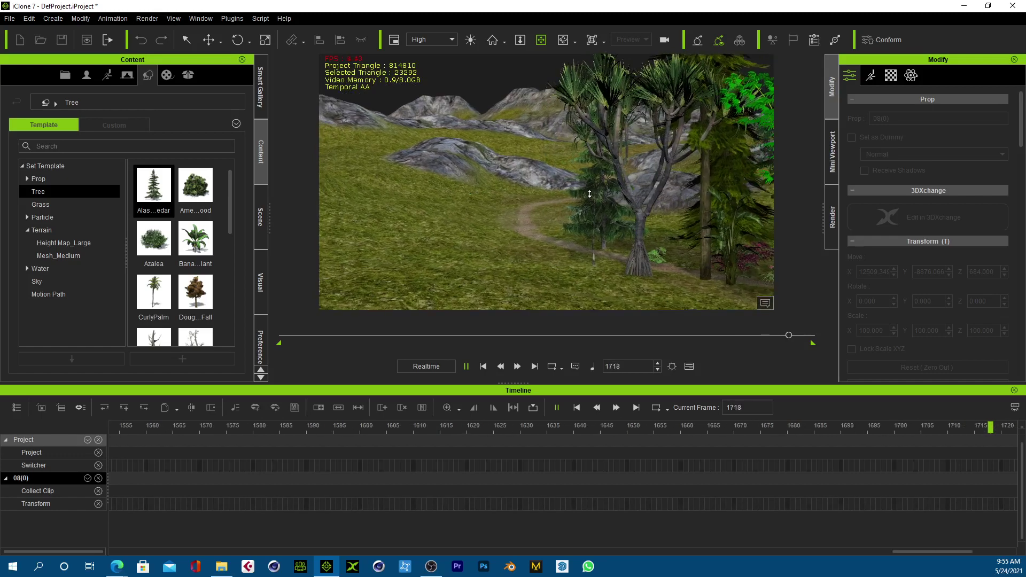
pyautogui.moveTo(614, 184); pyautogui.dragTo(631, 182, button='middle')
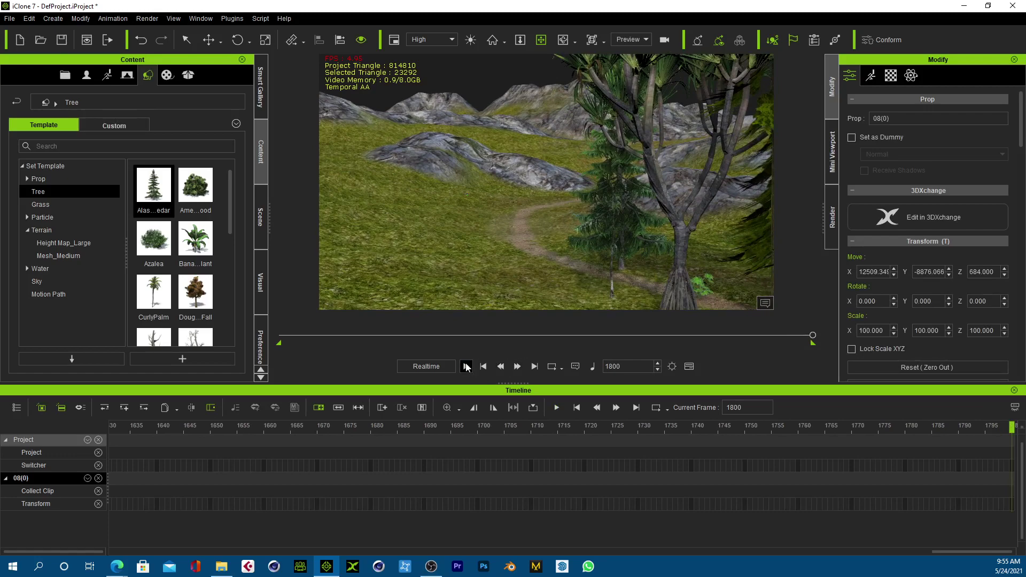
pyautogui.click(466, 366)
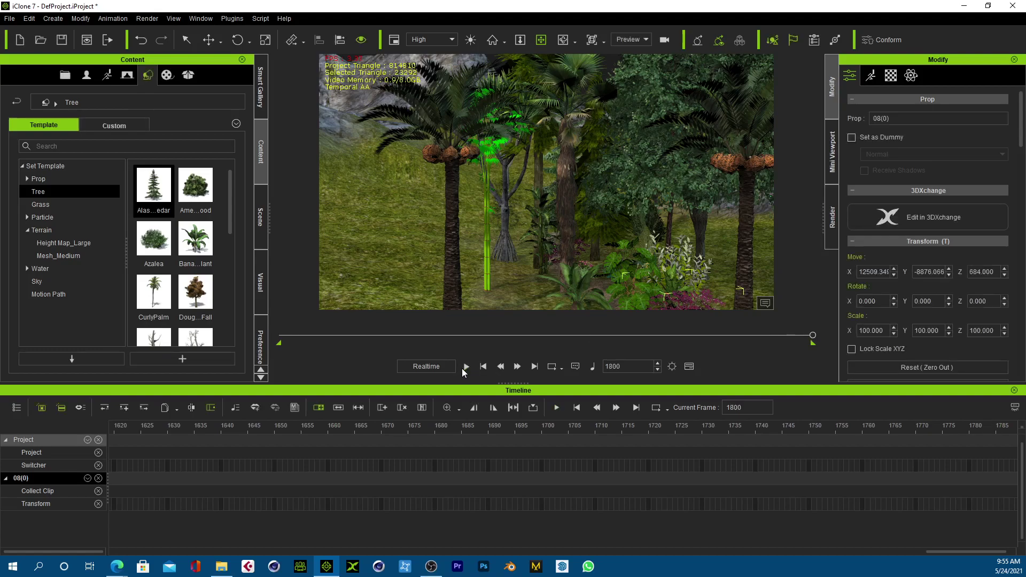
pyautogui.click(465, 366)
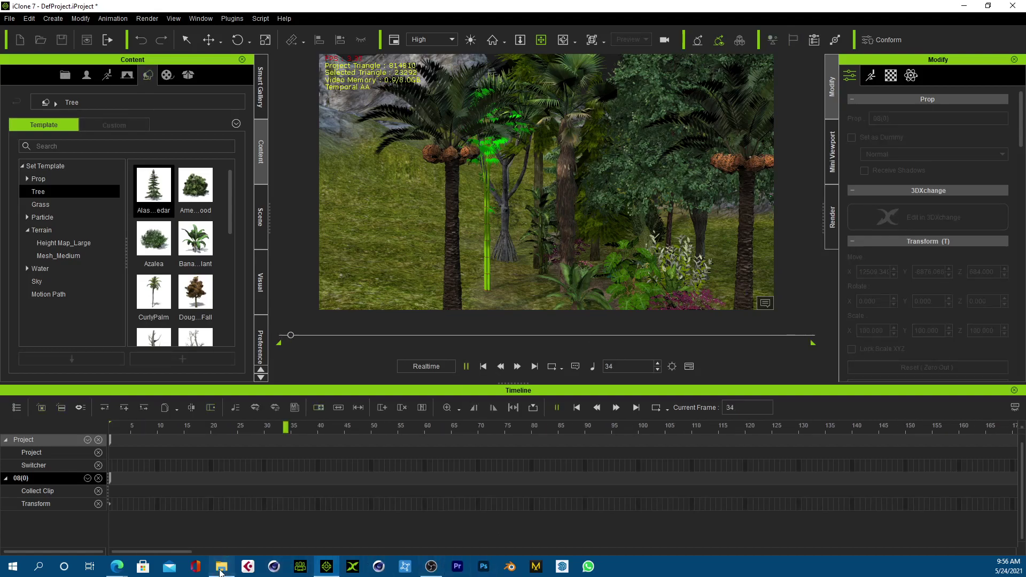
# - Review the plant thumbnails in File Explorer again, and return to iClone with the whole palm grove in view
pyautogui.click(220, 567)
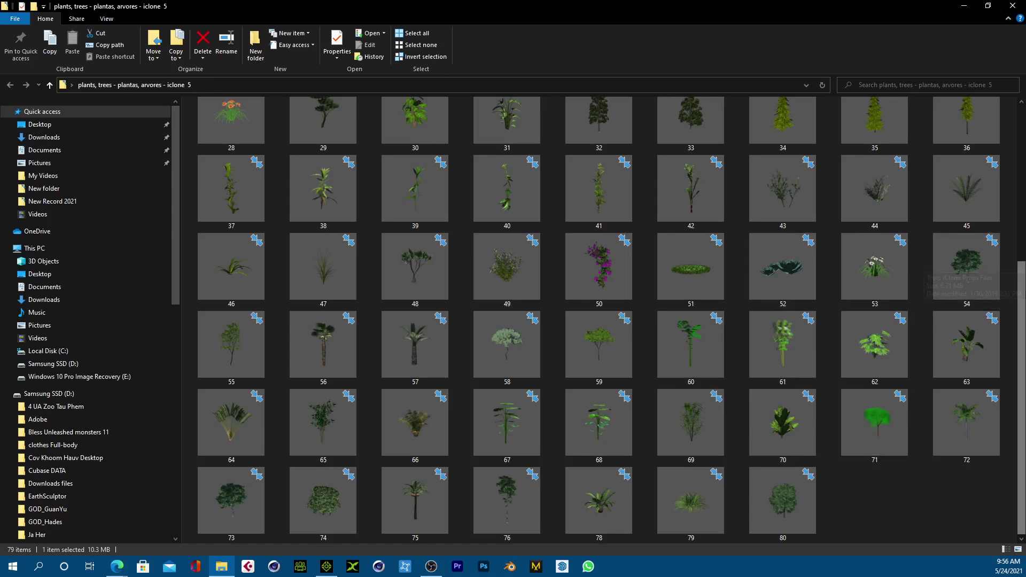
pyautogui.moveTo(1022, 295); pyautogui.dragTo(1011, 138)
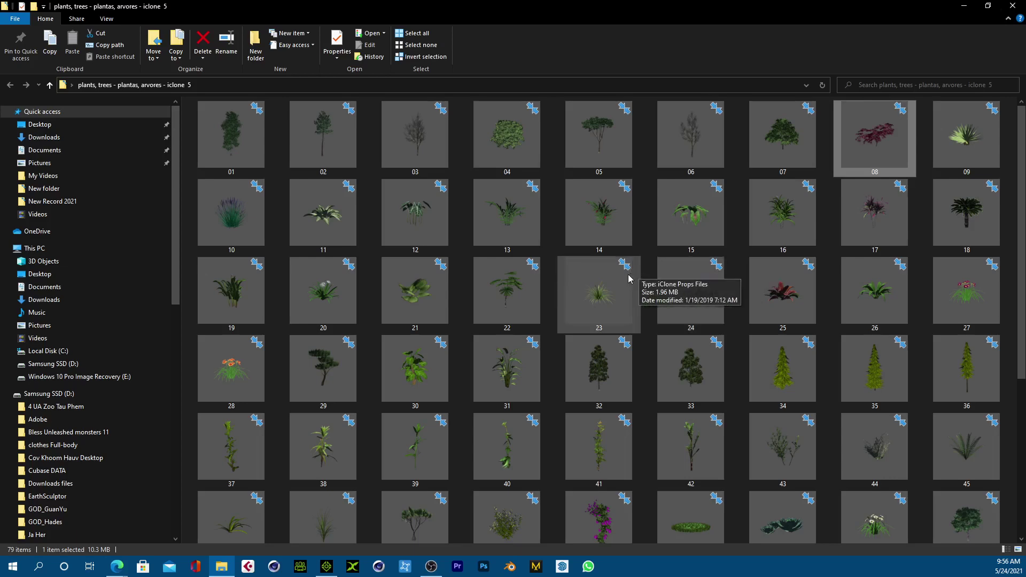
pyautogui.click(327, 566)
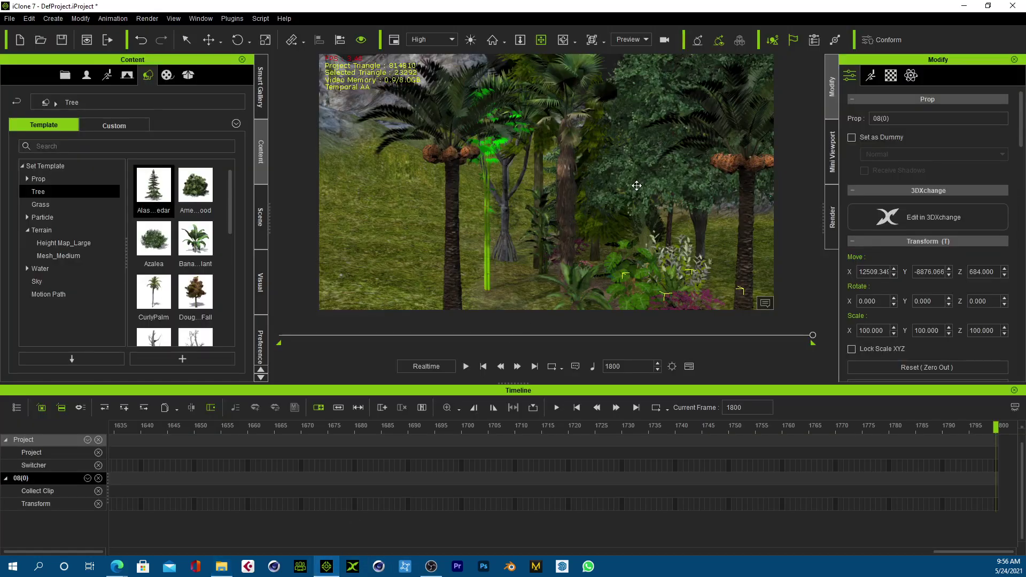
pyautogui.scroll(-2, 588, 187)
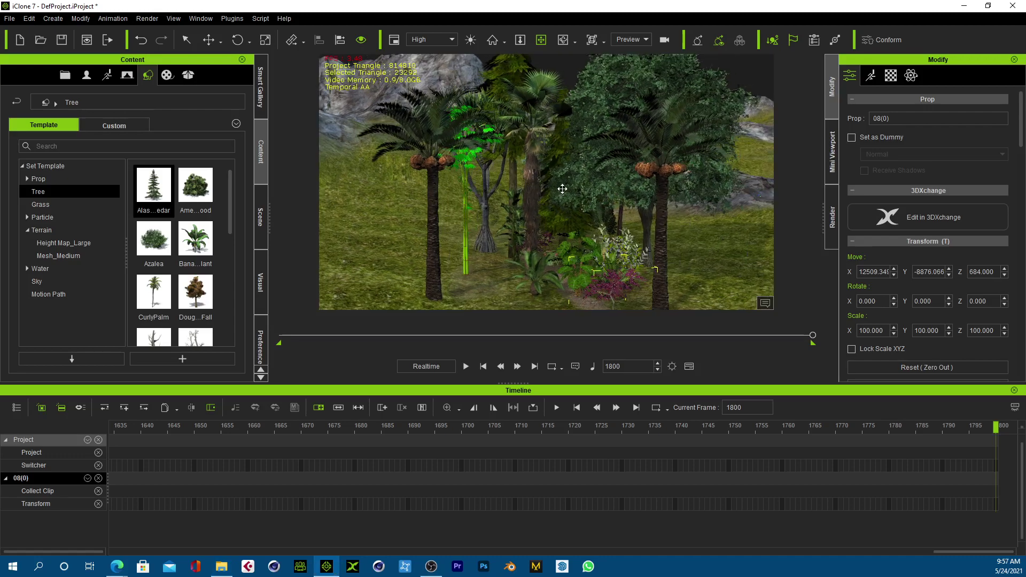
pyautogui.moveTo(582, 213); pyautogui.dragTo(581, 213, button='right')
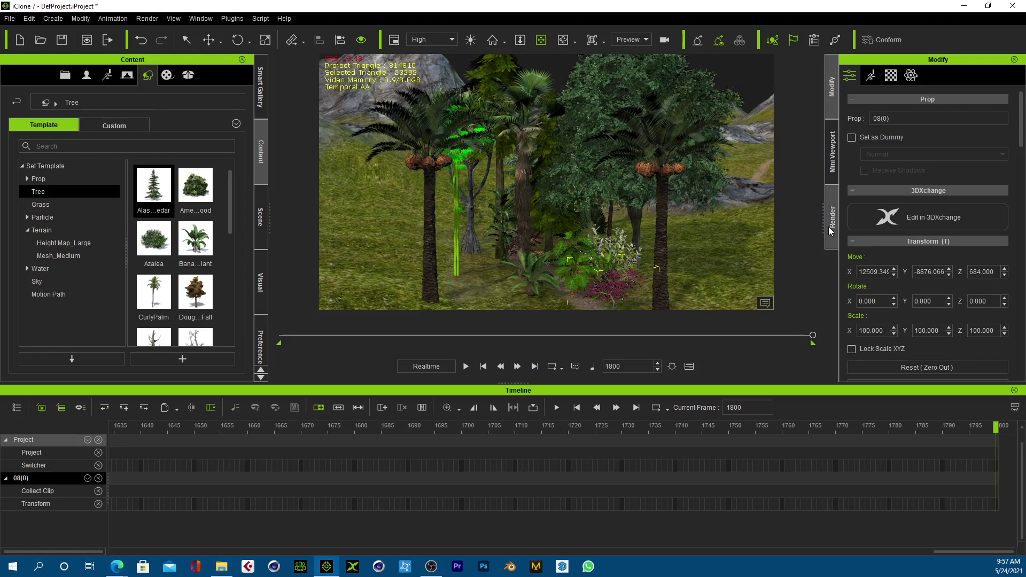
# - Open the render settings, change the active camera to Switch and set the video frame size to HD 1080p (1920x1080)
pyautogui.click(831, 230)
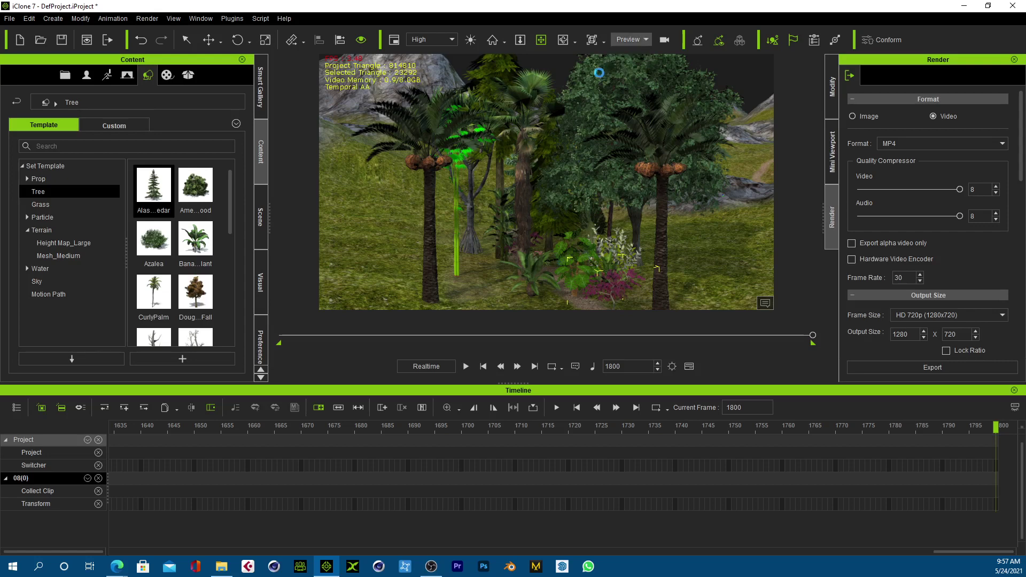
pyautogui.click(623, 58)
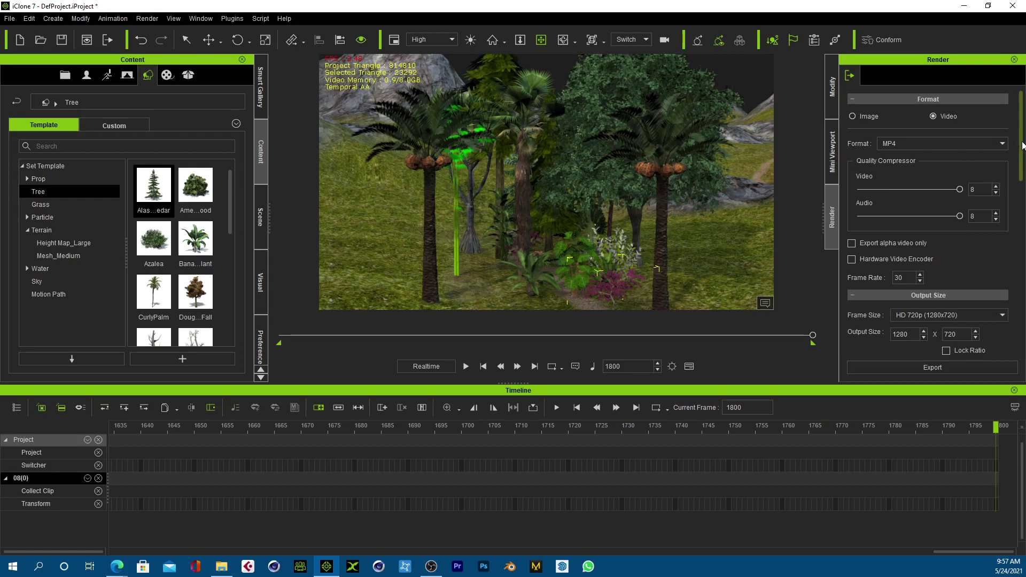
pyautogui.moveTo(1022, 146); pyautogui.dragTo(1022, 172)
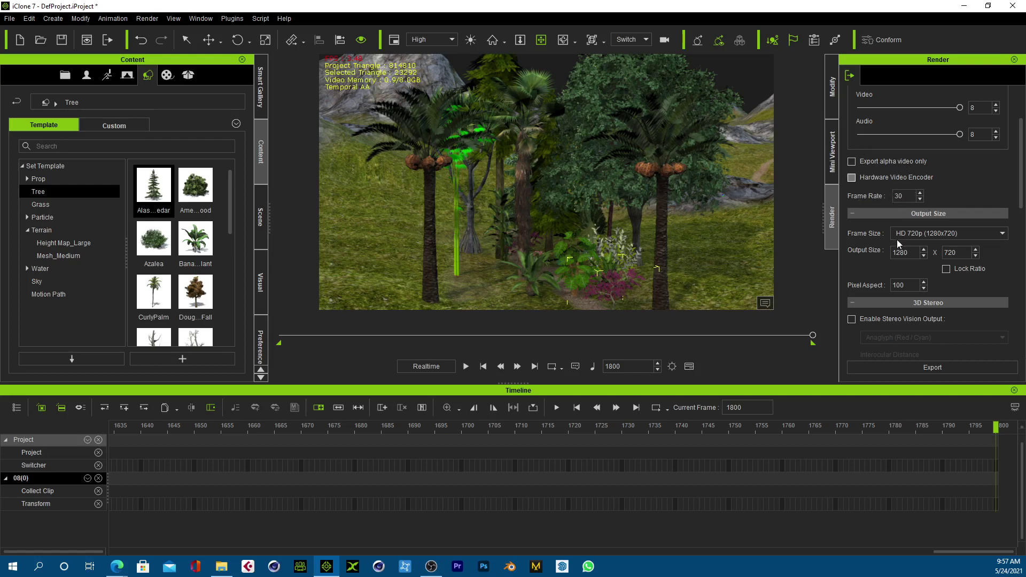
pyautogui.click(1004, 233)
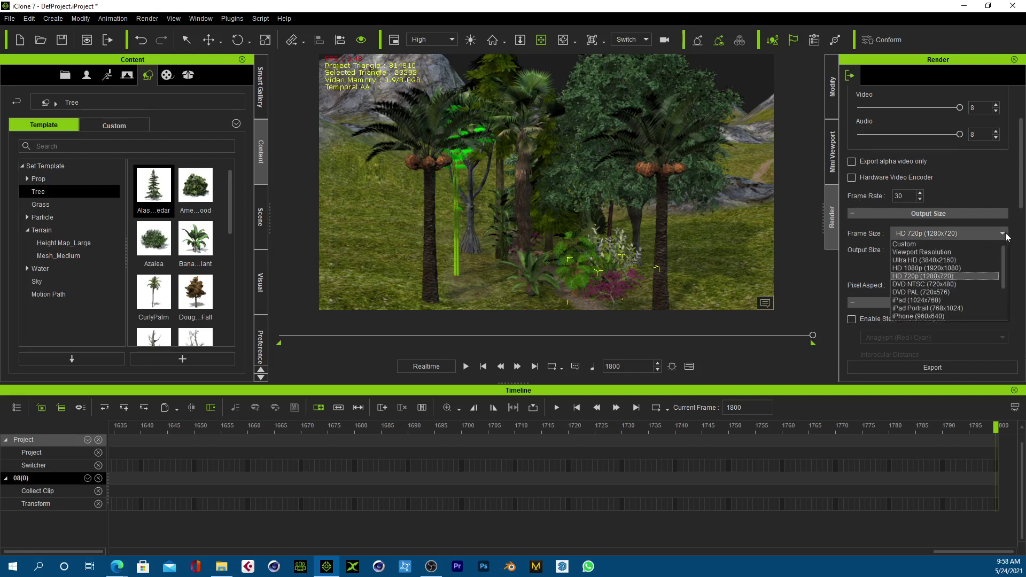
pyautogui.click(923, 268)
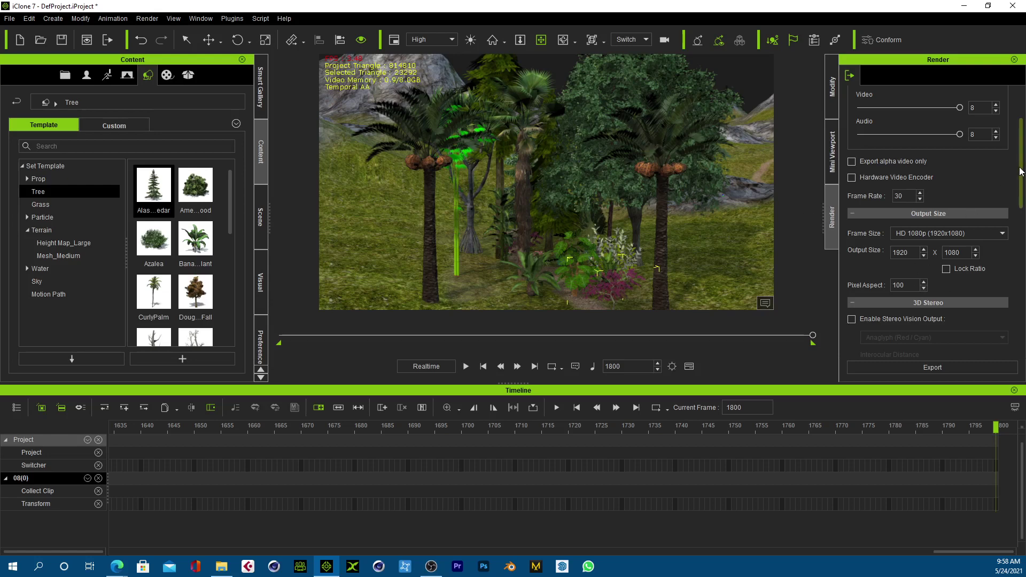
# - Move the playback end marker to frame 1082 and set the export range to Range instead of All
pyautogui.moveTo(1020, 177); pyautogui.dragTo(1014, 287)
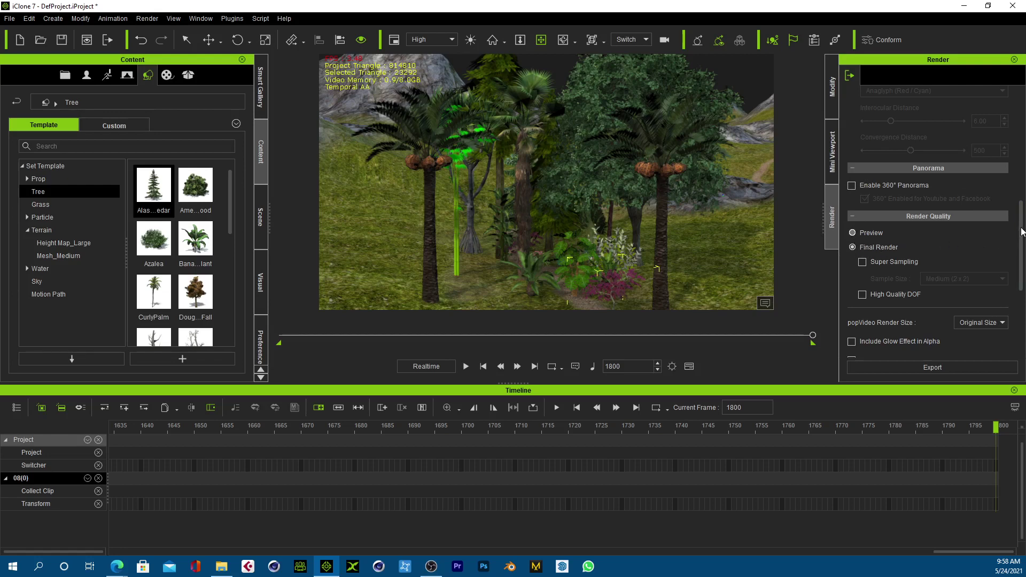
pyautogui.scroll(-5, 1018, 274)
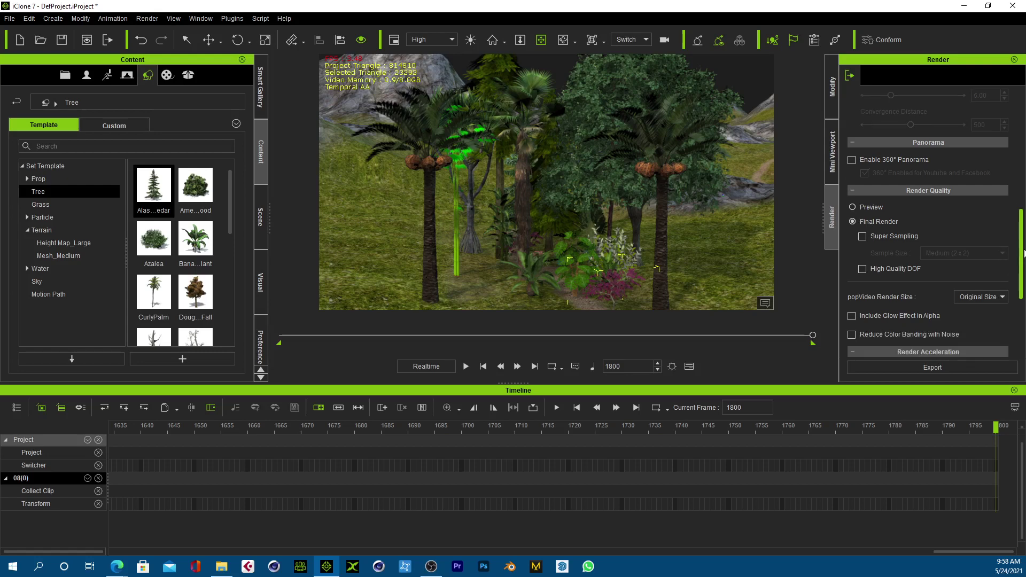
pyautogui.scroll(-3, 1018, 274)
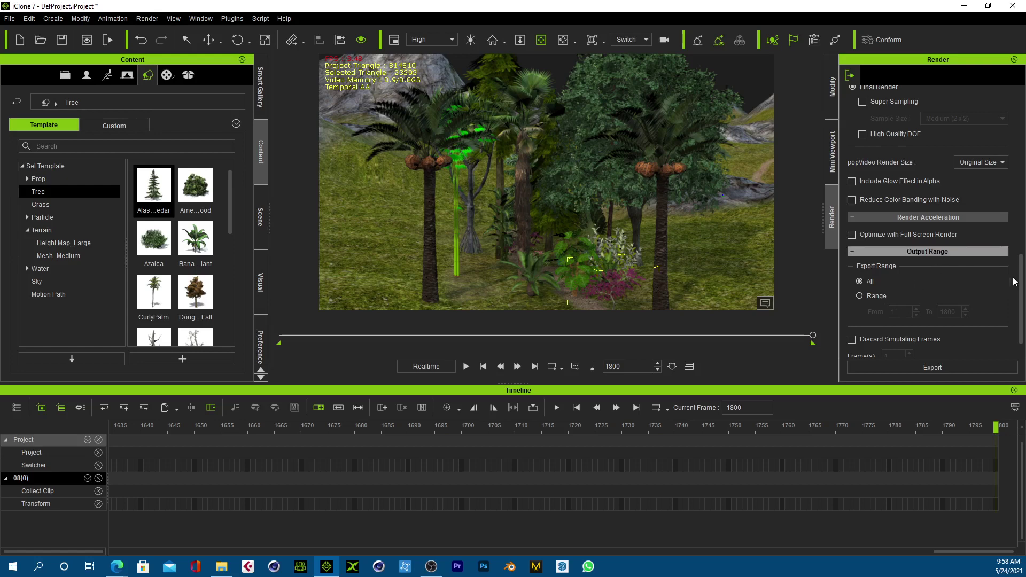
pyautogui.scroll(-2, 1021, 316)
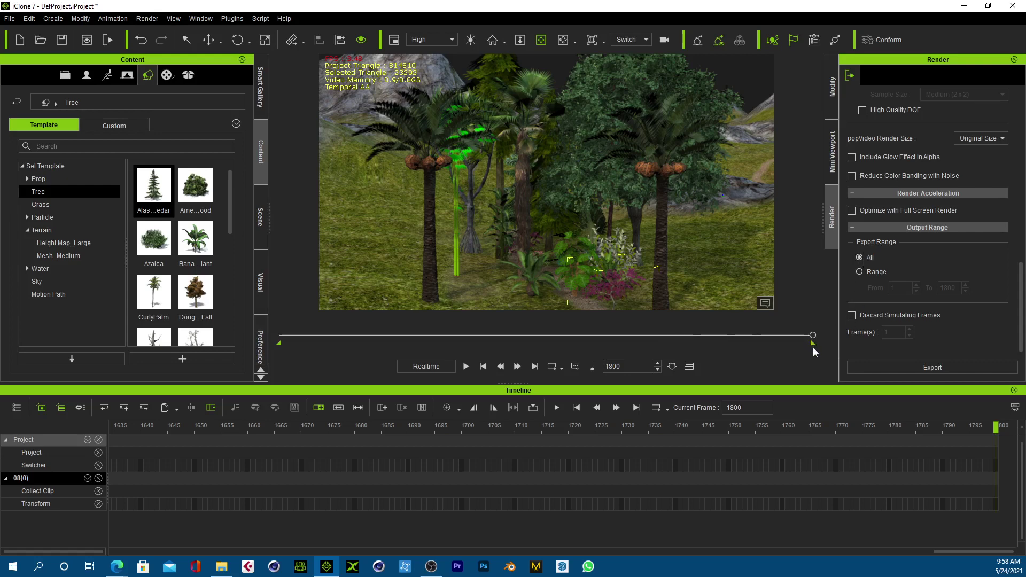
pyautogui.moveTo(812, 344); pyautogui.dragTo(594, 341)
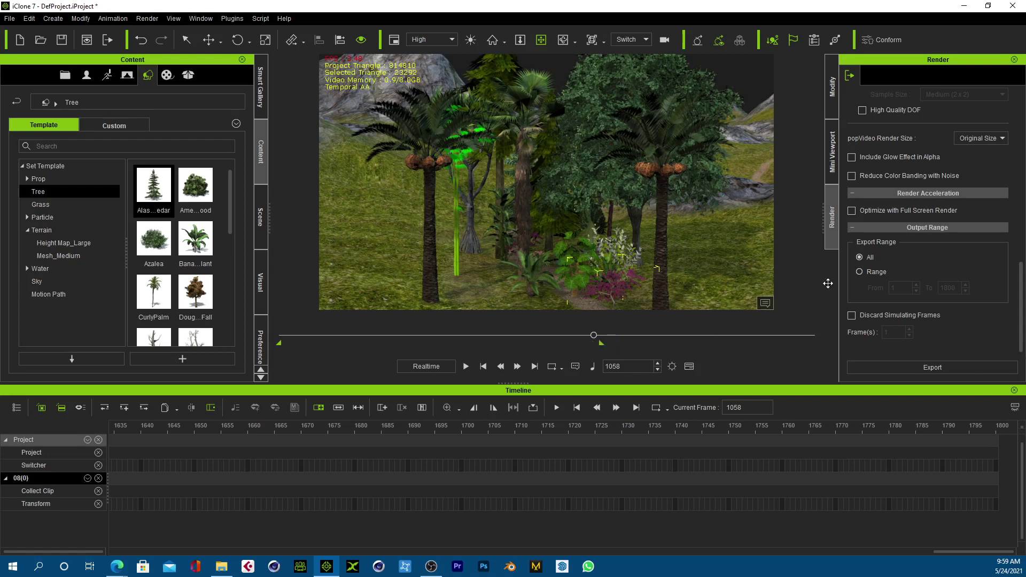
pyautogui.click(860, 271)
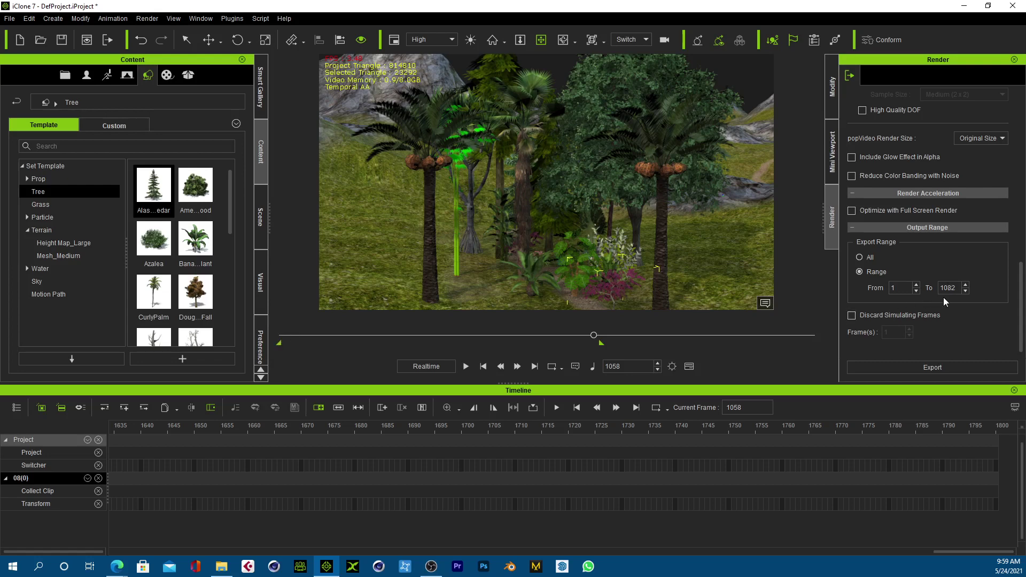
# - Shorten the export range to frames 1 to 163 by moving the playback end marker
pyautogui.click(591, 335)
pyautogui.click(601, 336)
pyautogui.click(403, 341)
pyautogui.click(330, 345)
pyautogui.click(331, 345)
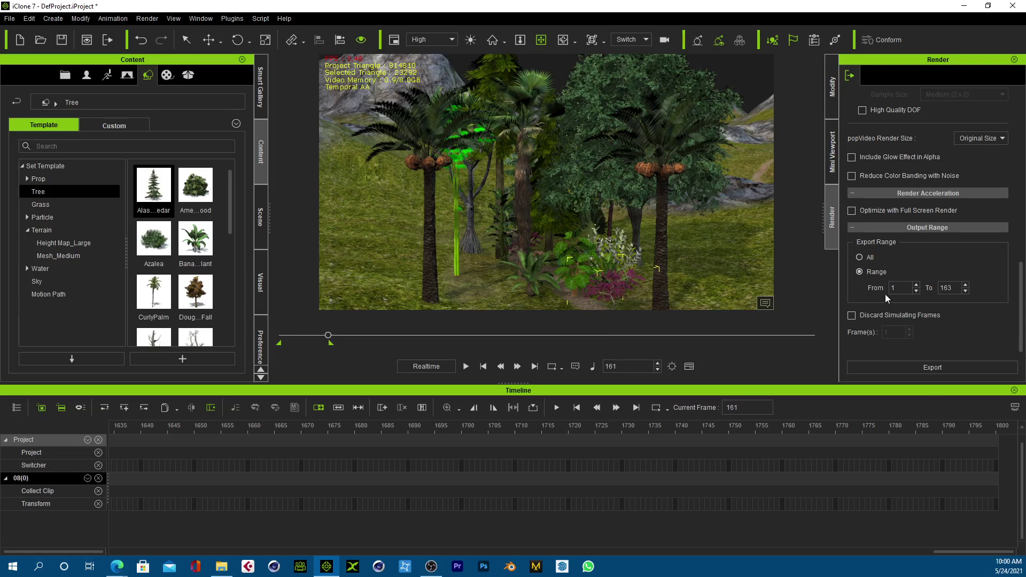
# - Export the frame range as an MP4 video named 00 in the My Videos folder
pyautogui.click(943, 370)
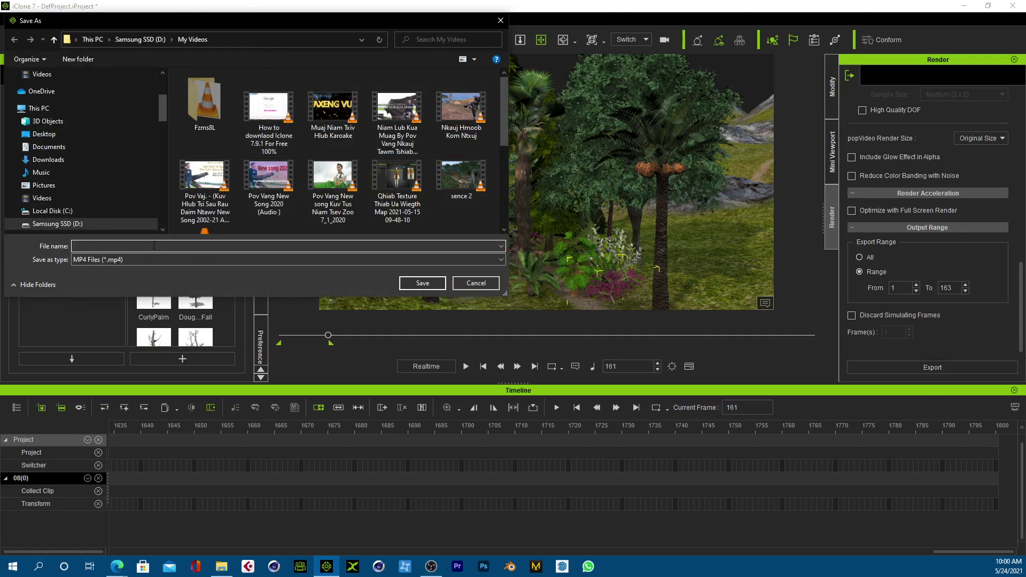
pyautogui.write('00')
pyautogui.click(423, 283)
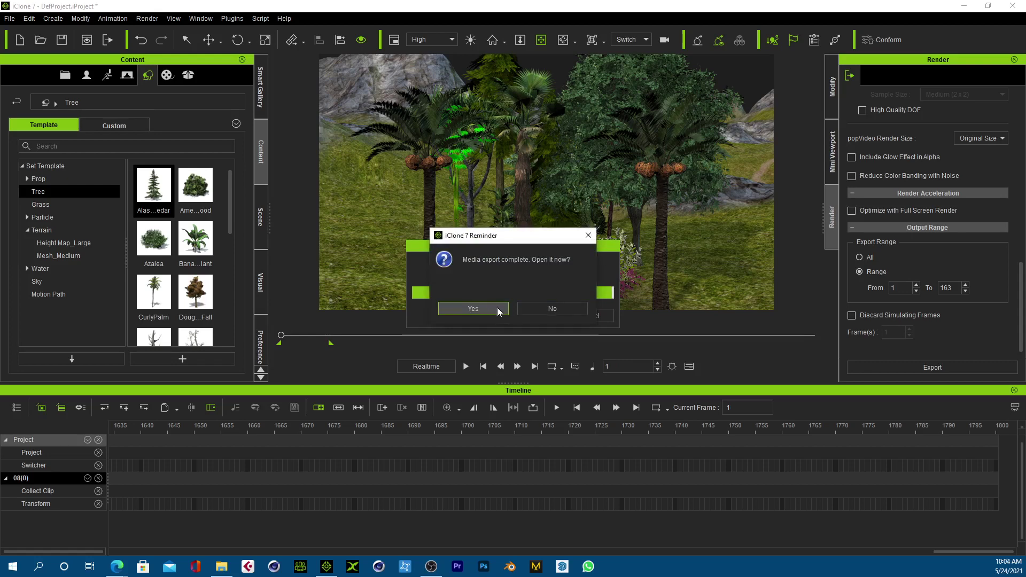
# - Accept the prompt to open the exported media, and browse to the My Videos folder on Samsung SSD (D:) in File Explorer
pyautogui.click(496, 307)
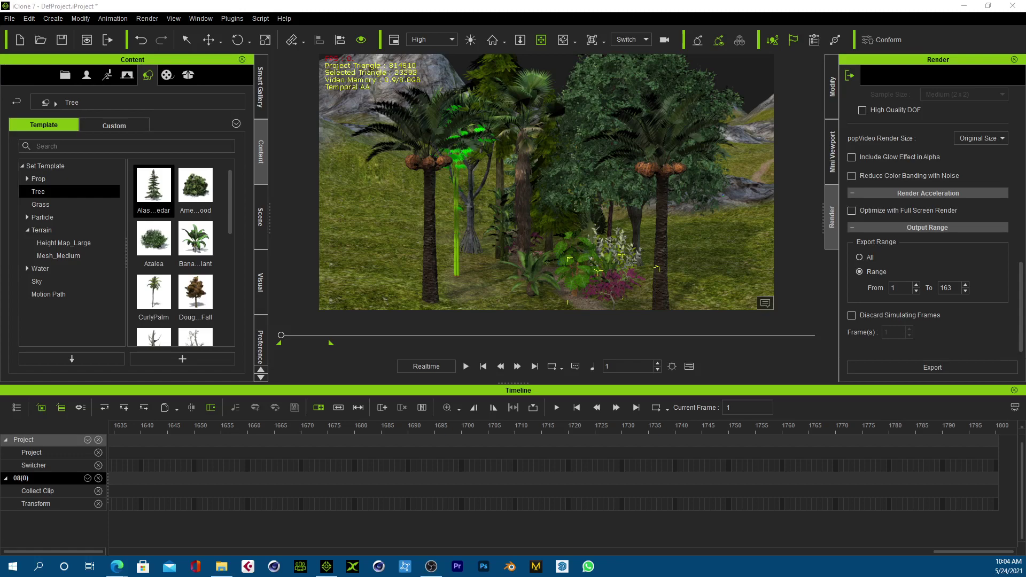
pyautogui.click(224, 569)
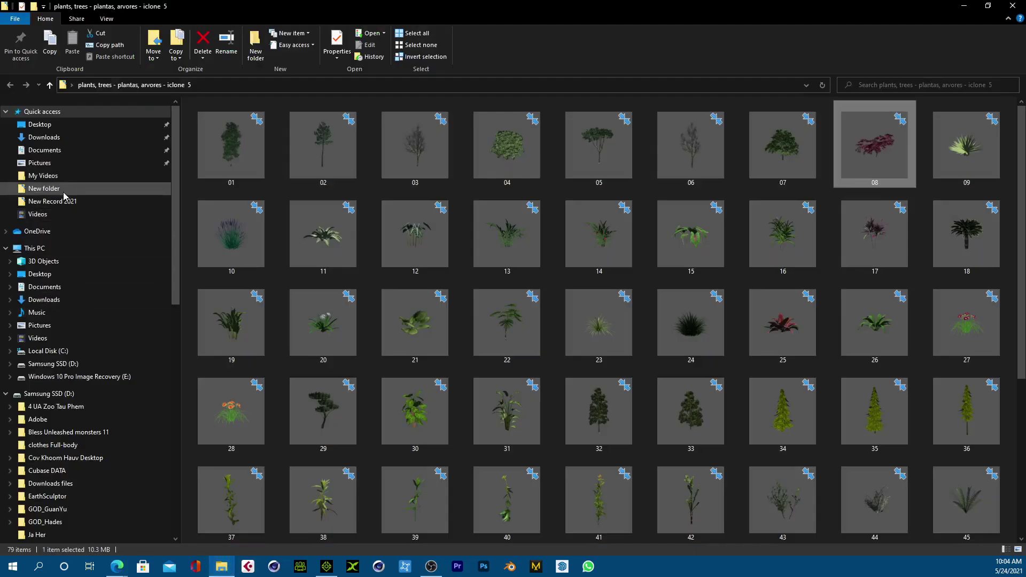
pyautogui.click(107, 365)
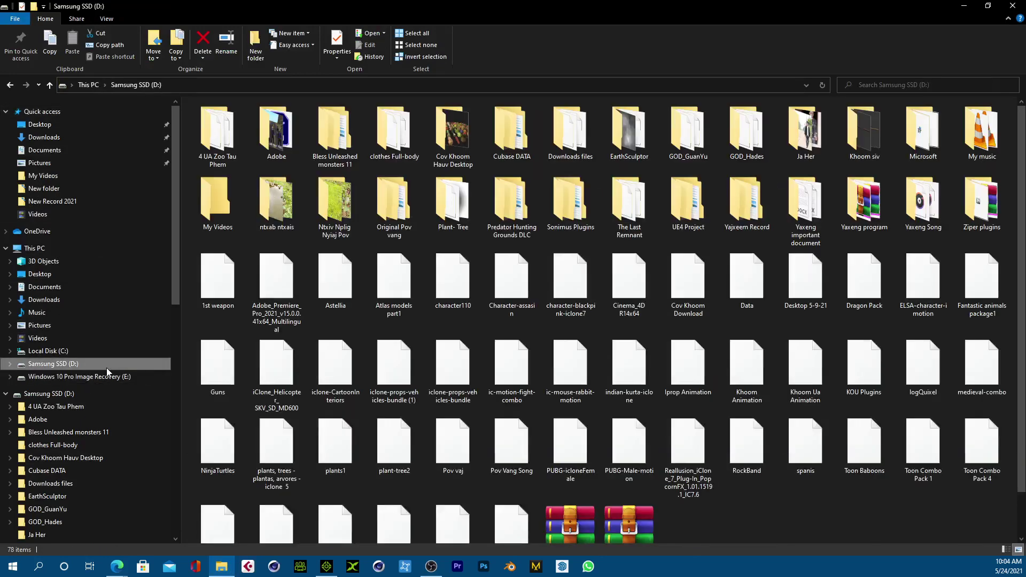
pyautogui.doubleClick(224, 216)
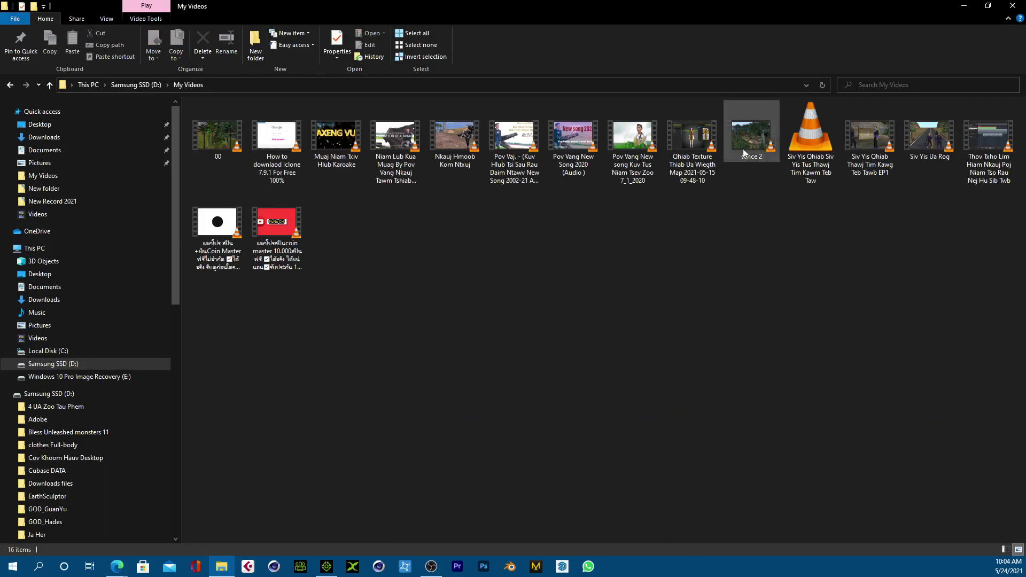
# - Play the exported video 00 in a maximized VLC media player window and close the player
pyautogui.doubleClick(218, 143)
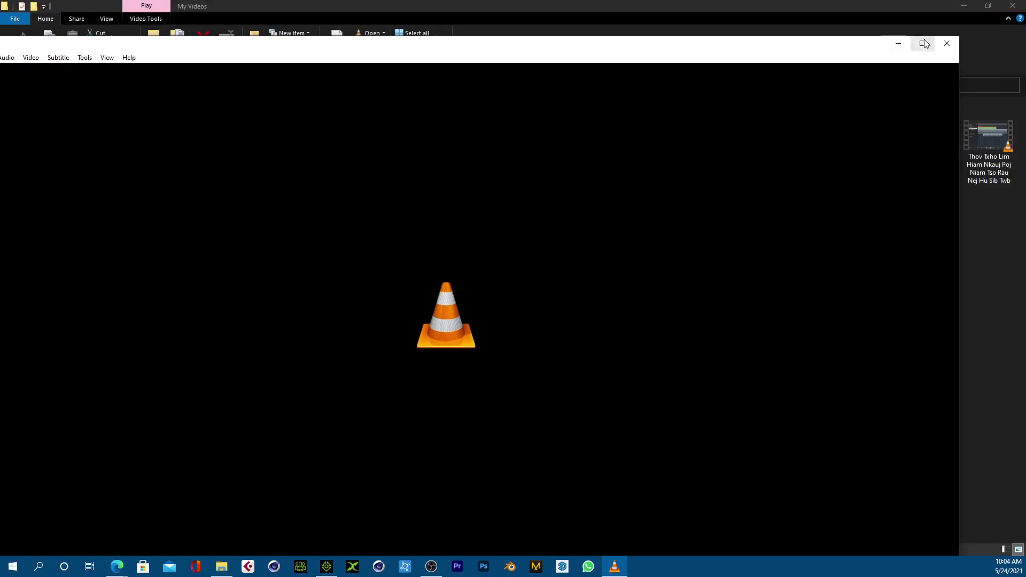
pyautogui.click(922, 43)
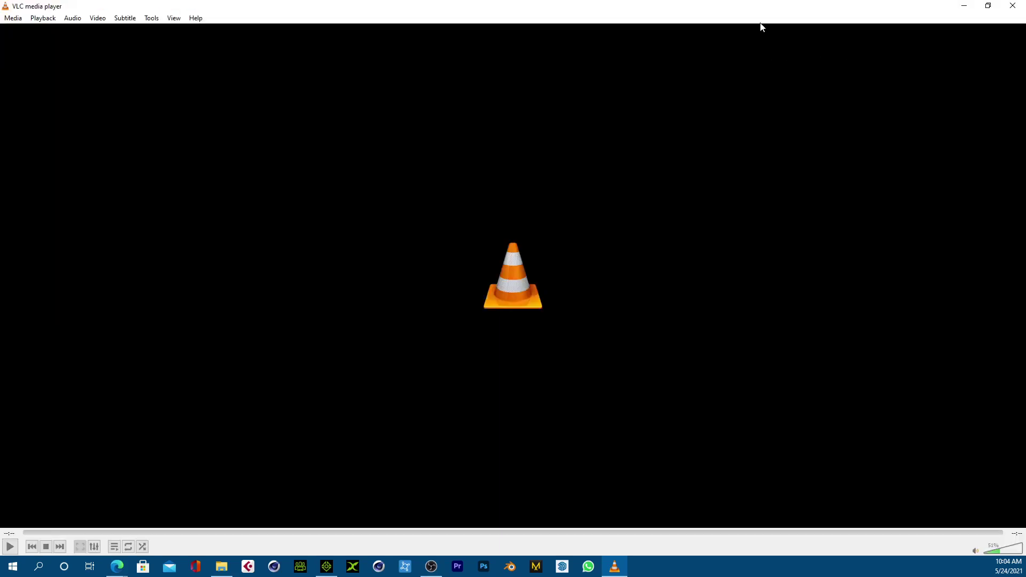
pyautogui.click(1012, 5)
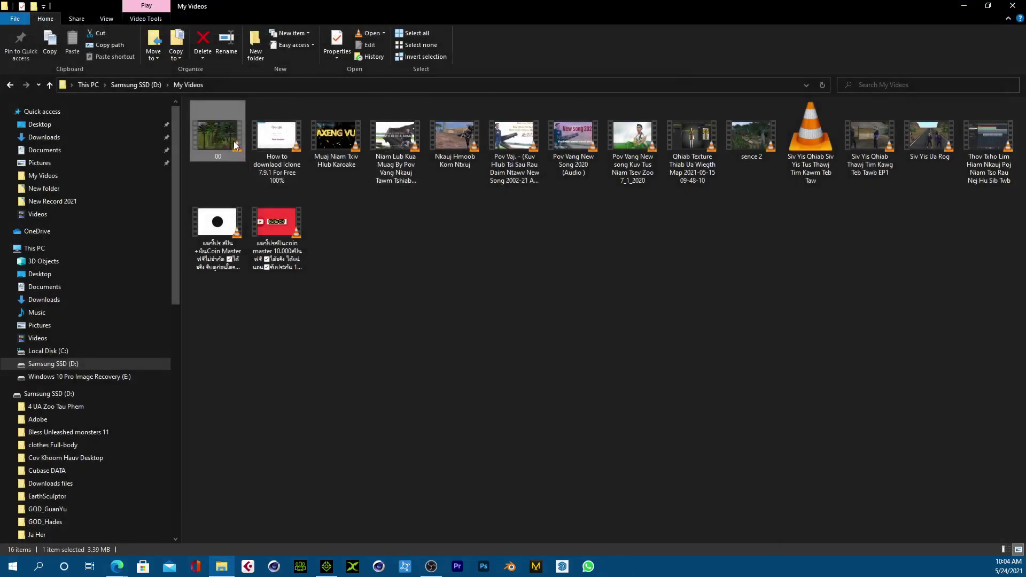
# - Play video 00 once more, then close the My Videos folder window to return to iClone
pyautogui.doubleClick(224, 142)
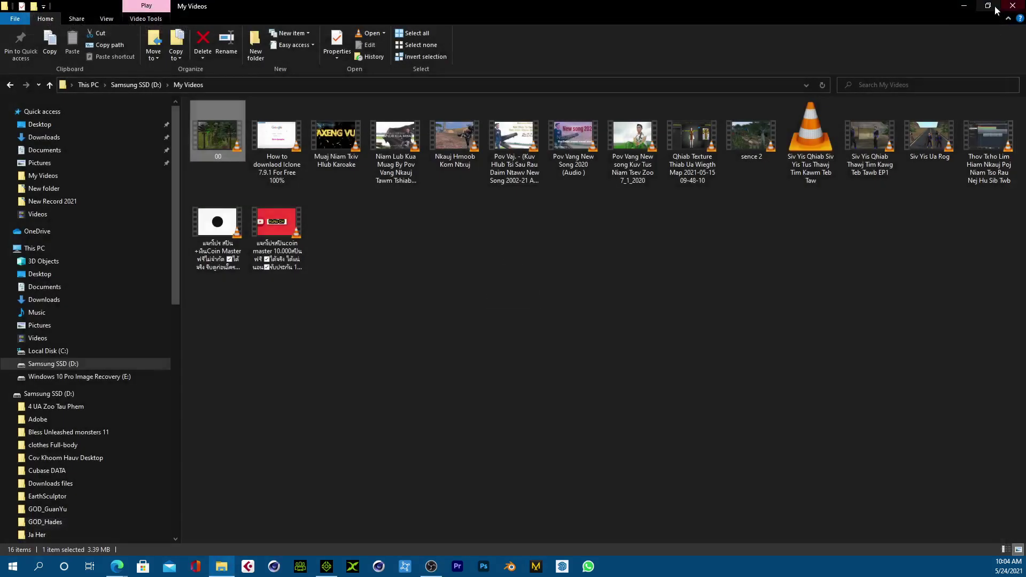
pyautogui.click(1012, 5)
pyautogui.click(1012, 5)
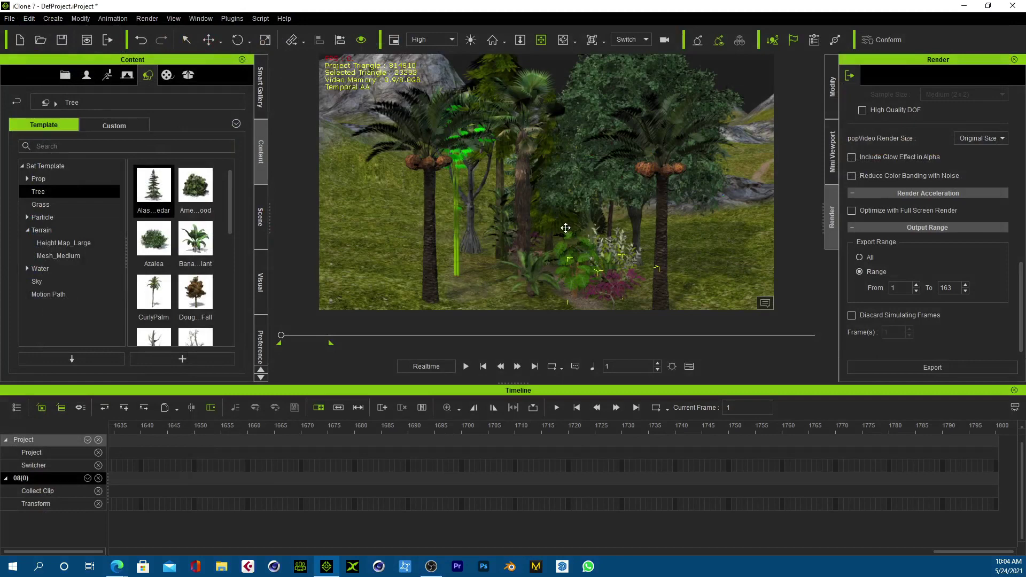
pyautogui.scroll(-2, 565, 212)
pyautogui.scroll(-1, 565, 213)
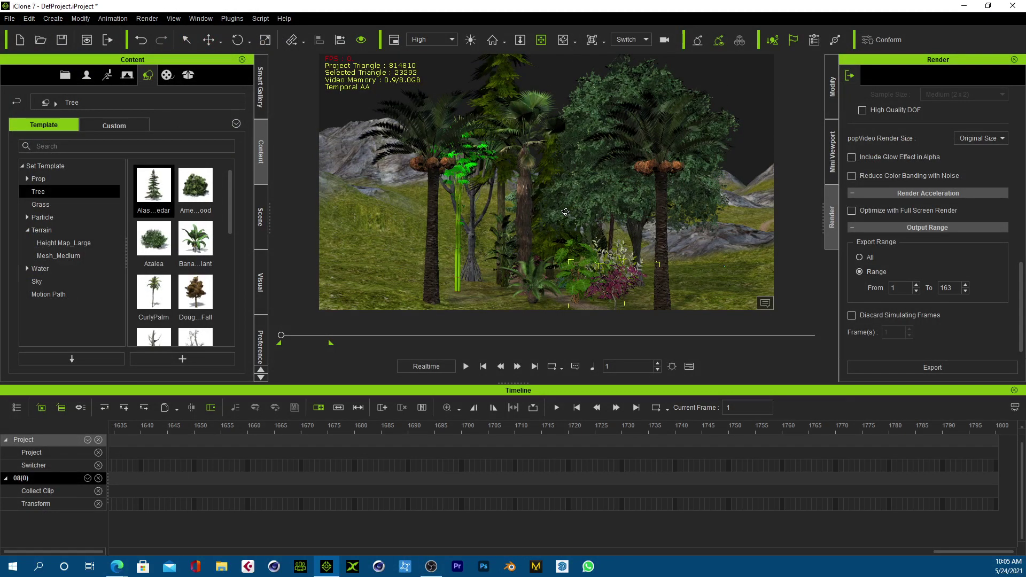
pyautogui.scroll(-1, 565, 211)
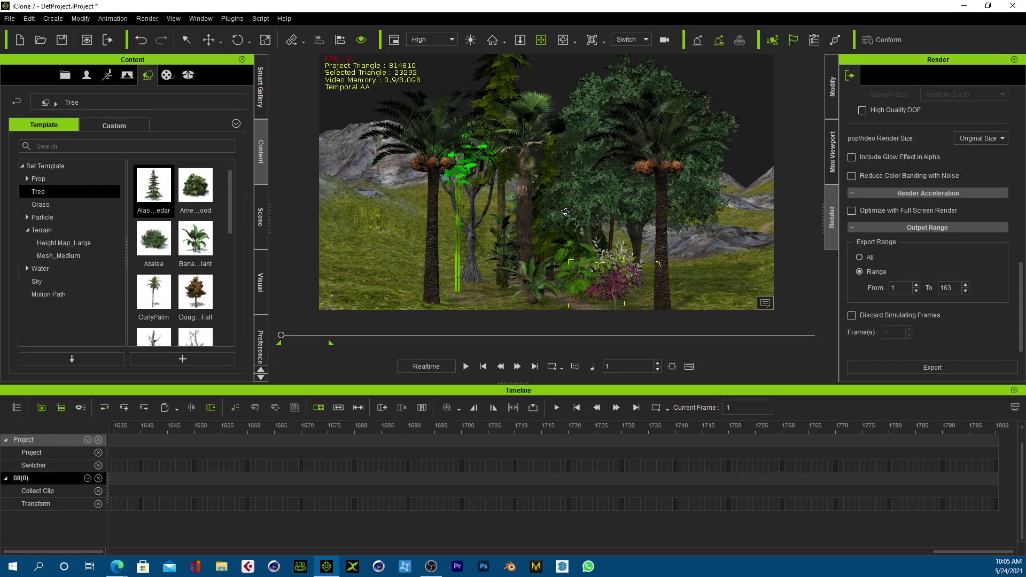